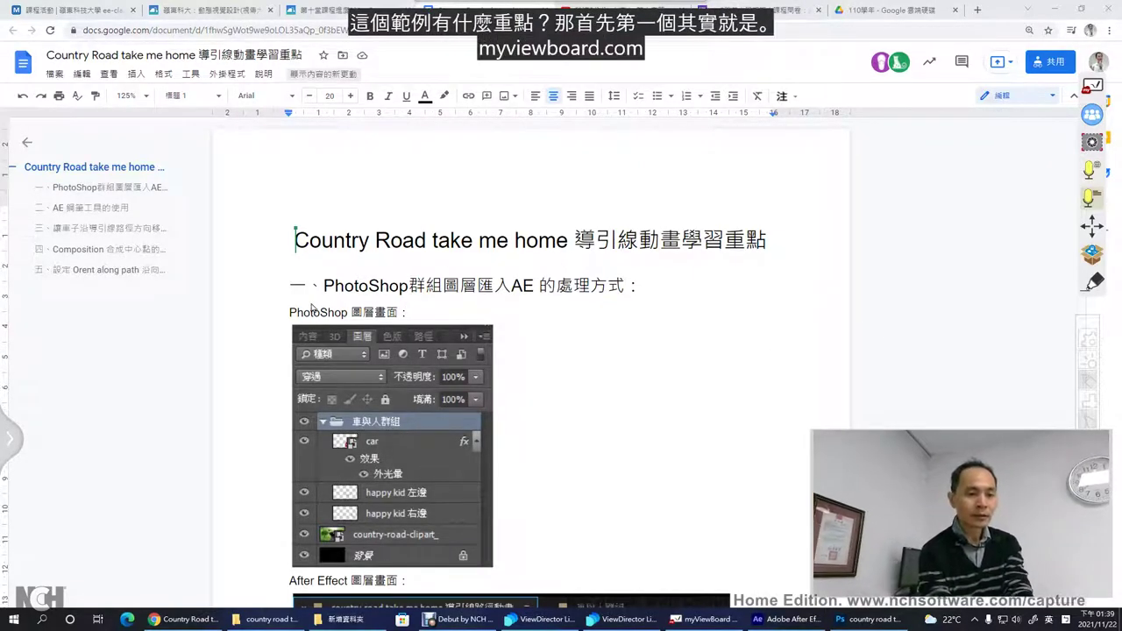
- Mark up the heading on importing Photoshop group layers with red pen strokes, then clear them and return to Photoshop
drag(304, 301, 378, 292)
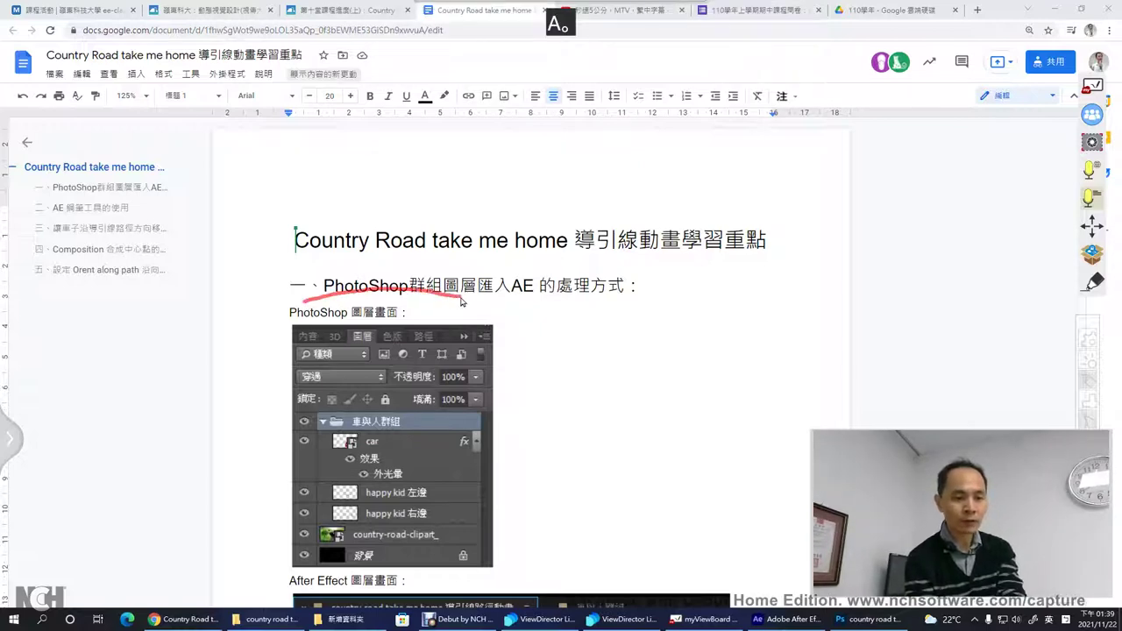
drag(462, 301, 405, 299)
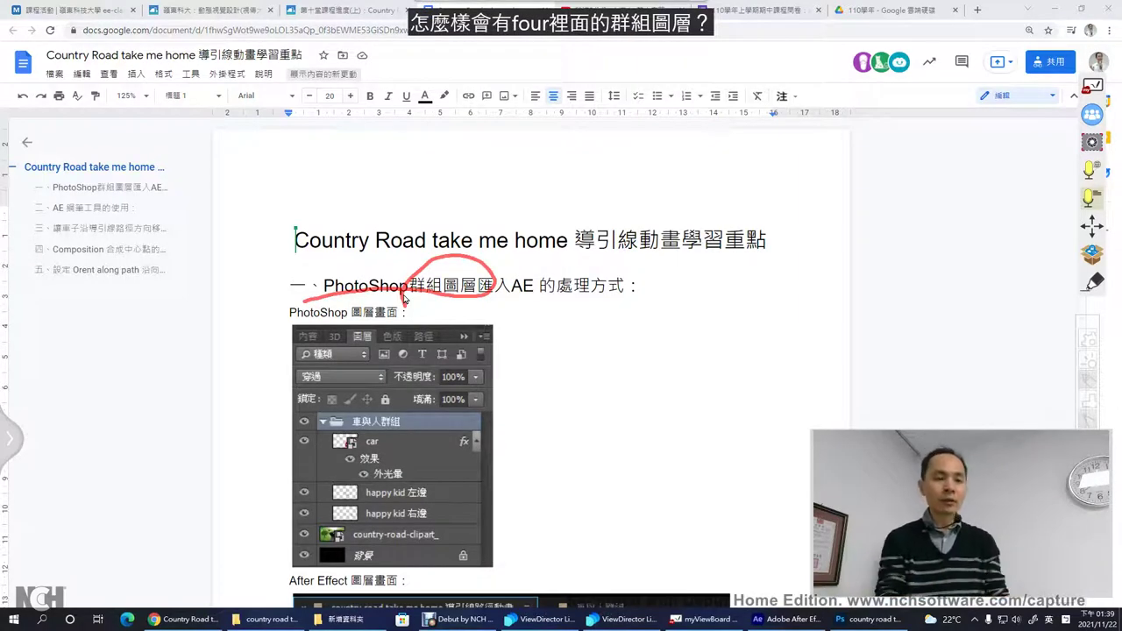
mouse_move(323, 264)
mouse_down()
mouse_move(332, 275)
mouse_move(354, 215)
mouse_up()
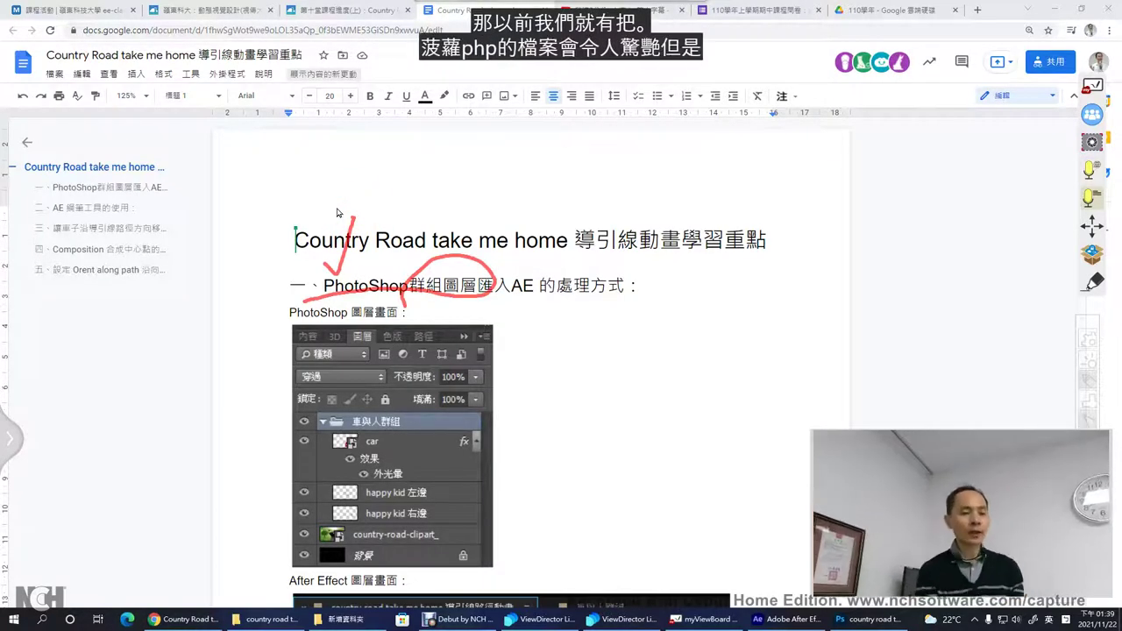
drag(442, 219, 501, 178)
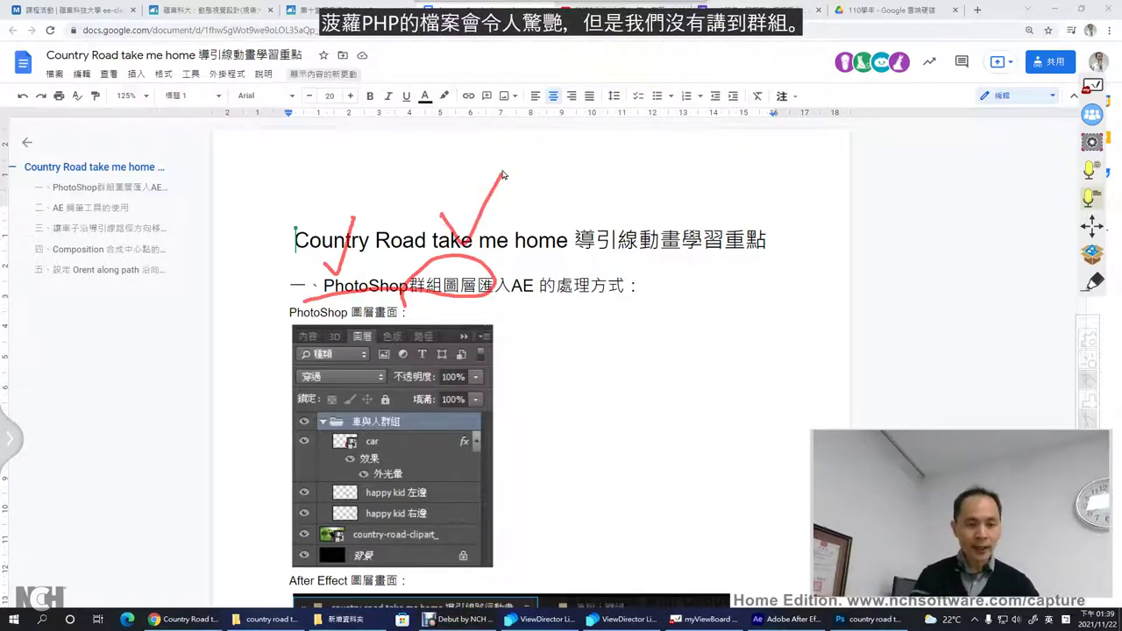
key(Escape)
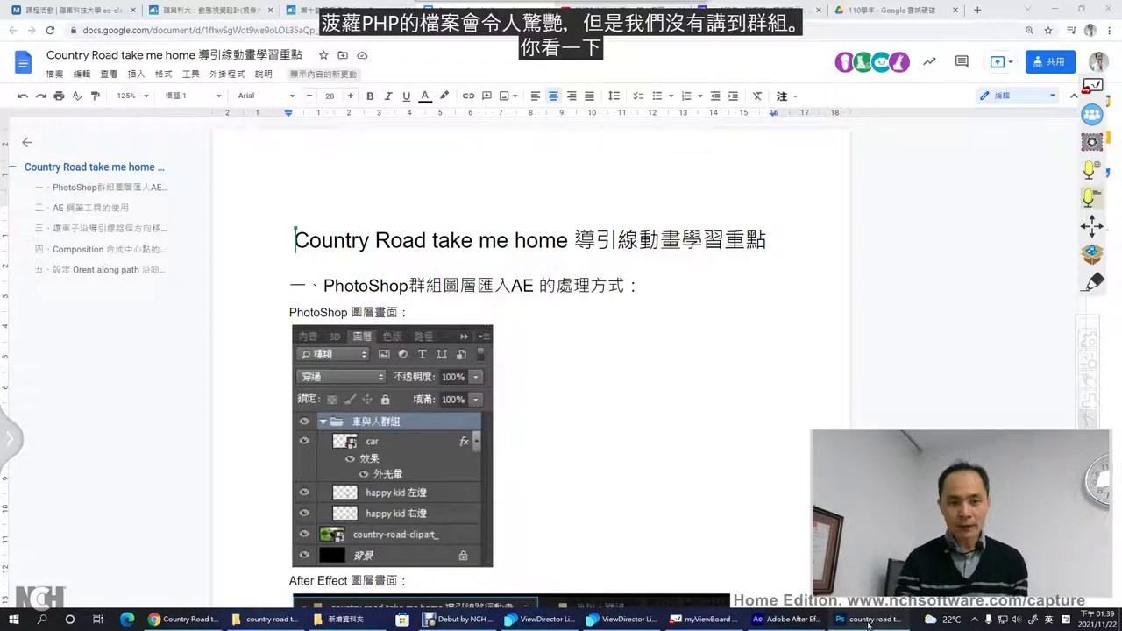
click(868, 625)
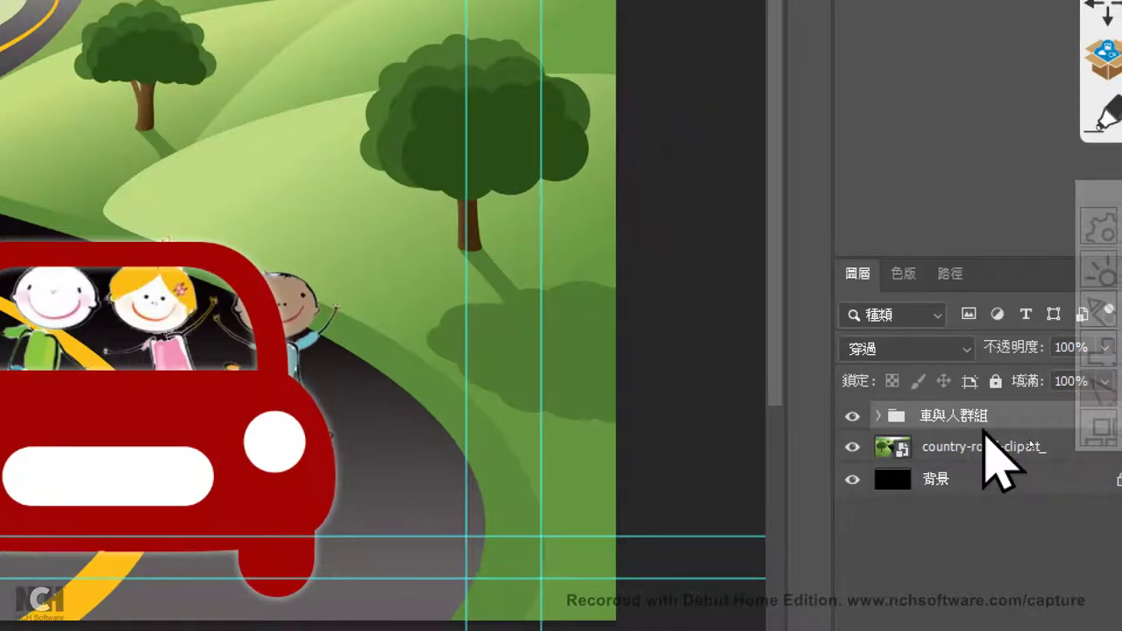
- Expand the 車與人群組 group in the Layers panel to reveal its car and happy kid layers
click(881, 417)
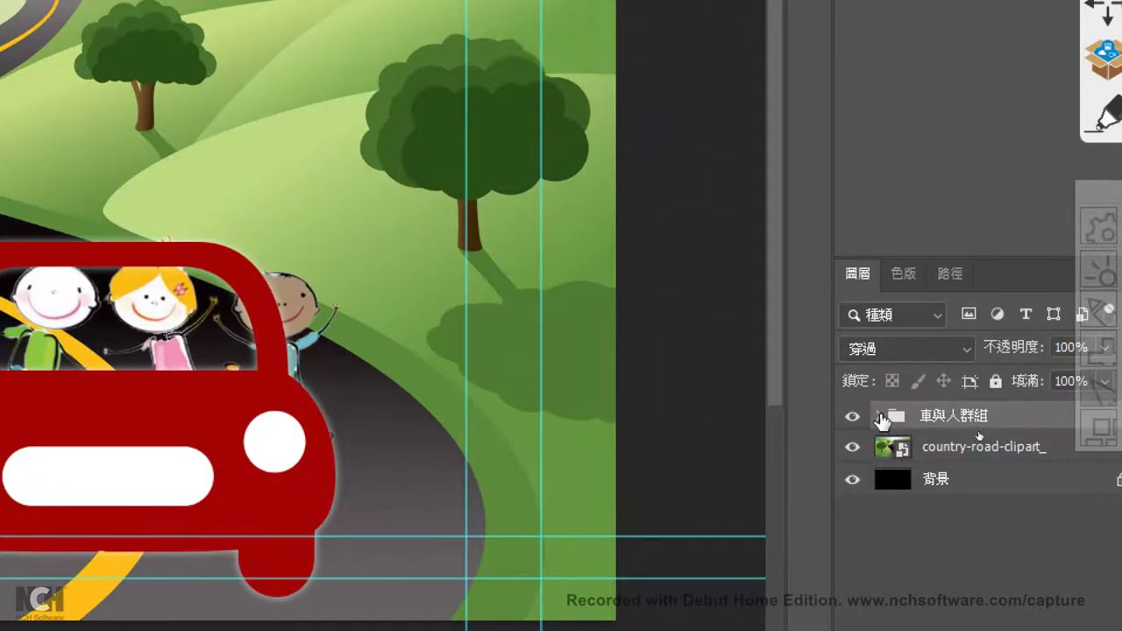
click(878, 417)
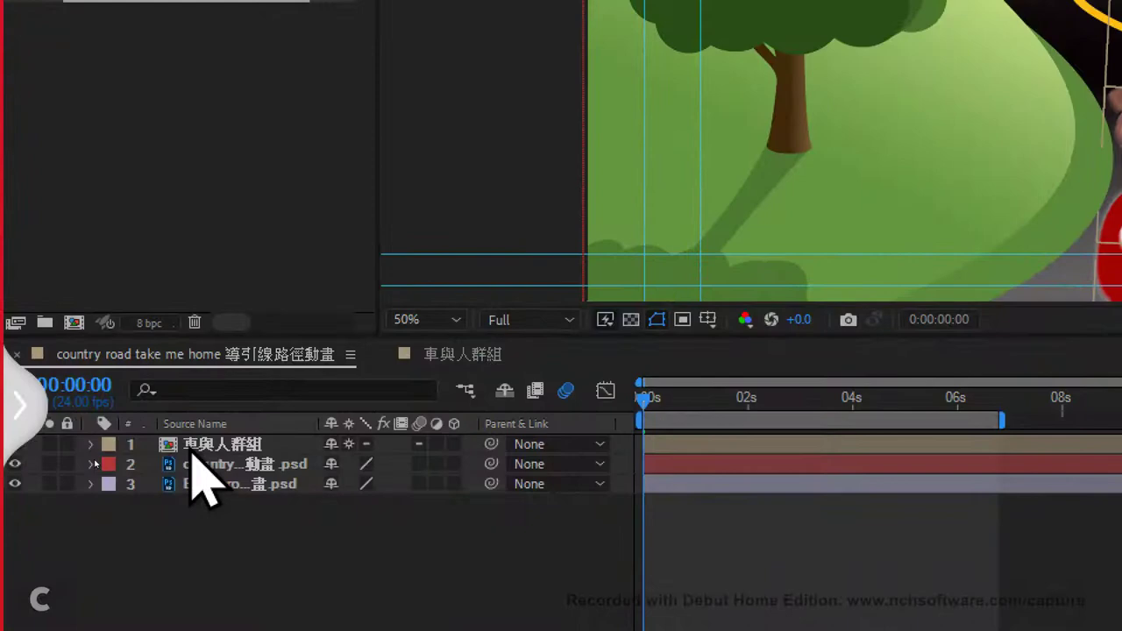
click(191, 450)
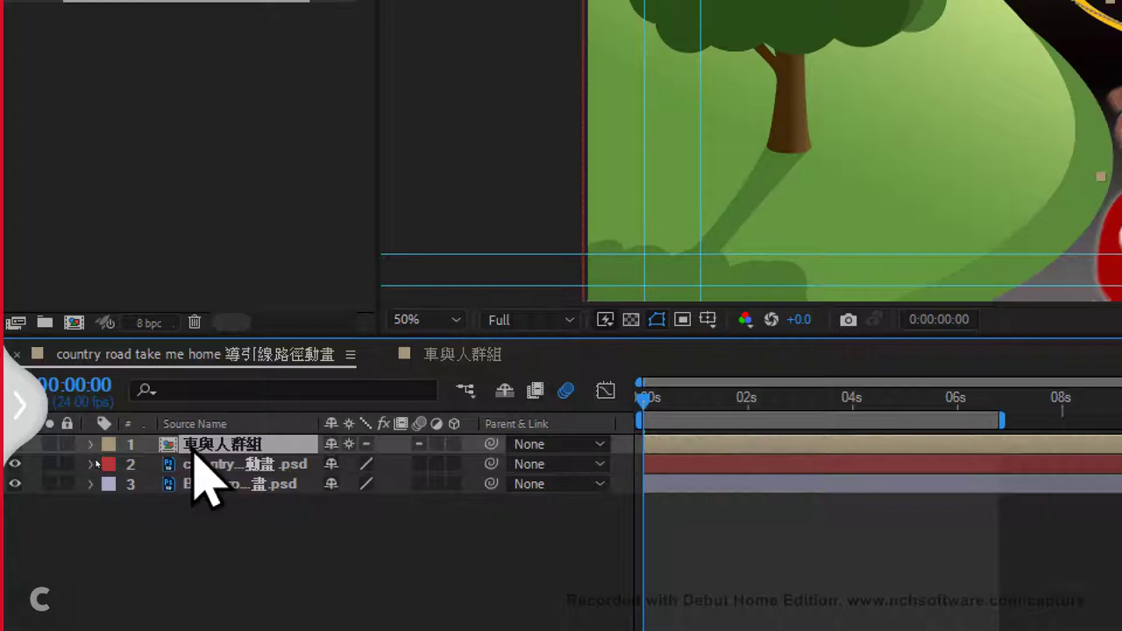
double_click(189, 447)
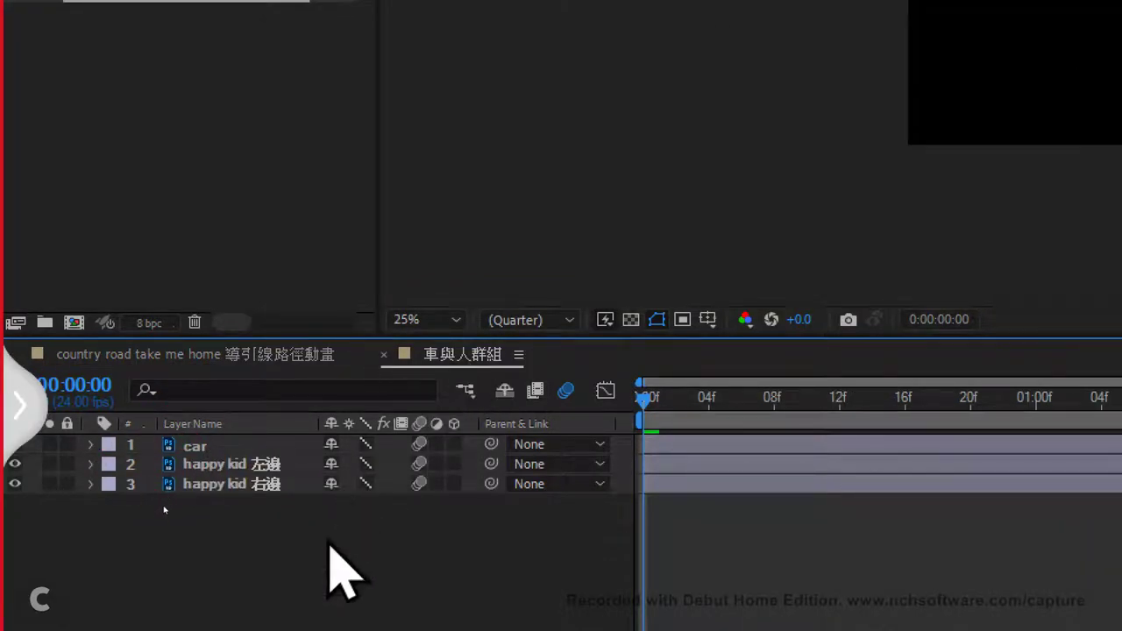
drag(326, 536, 205, 447)
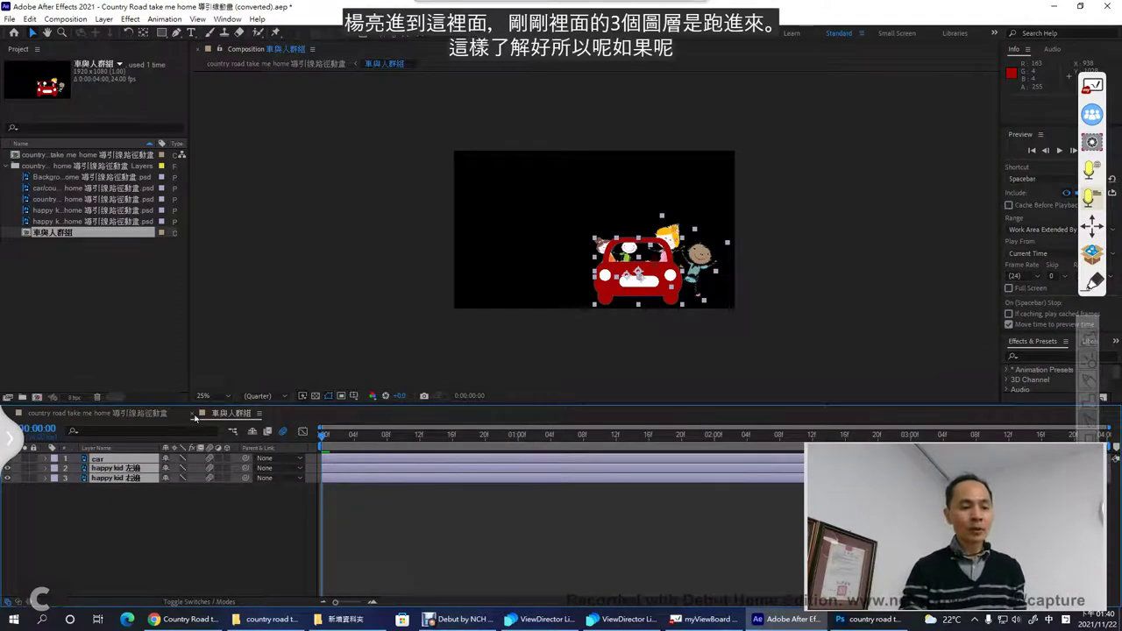
click(194, 418)
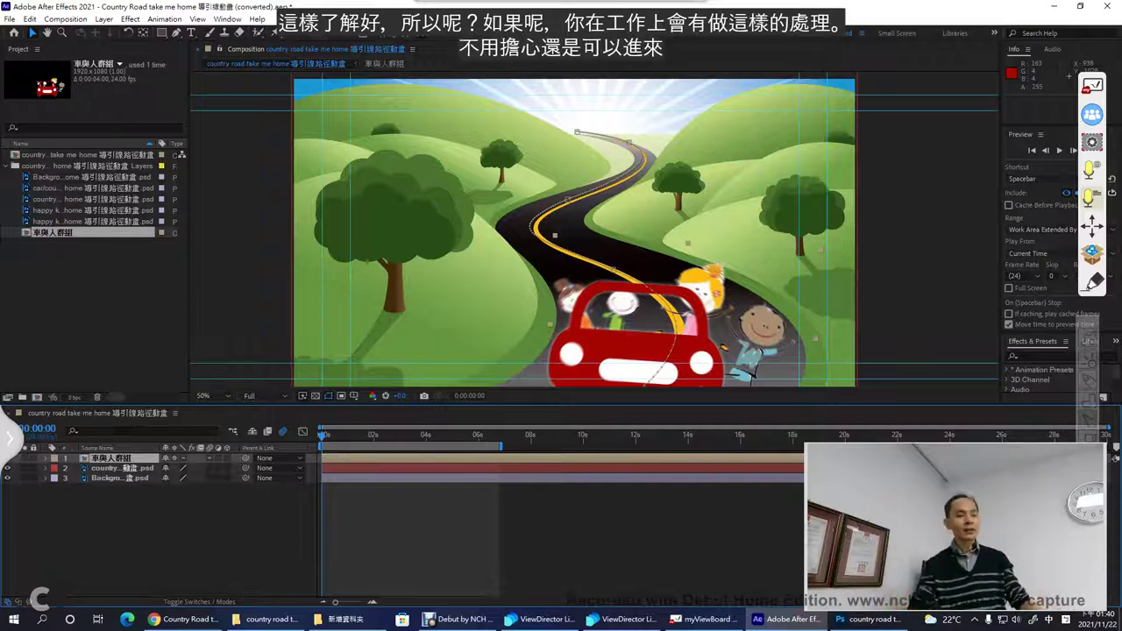
- In the timeline, select the two psd layers, then the 車與人群組 precomp, marking it with an arrow
drag(154, 519, 123, 469)
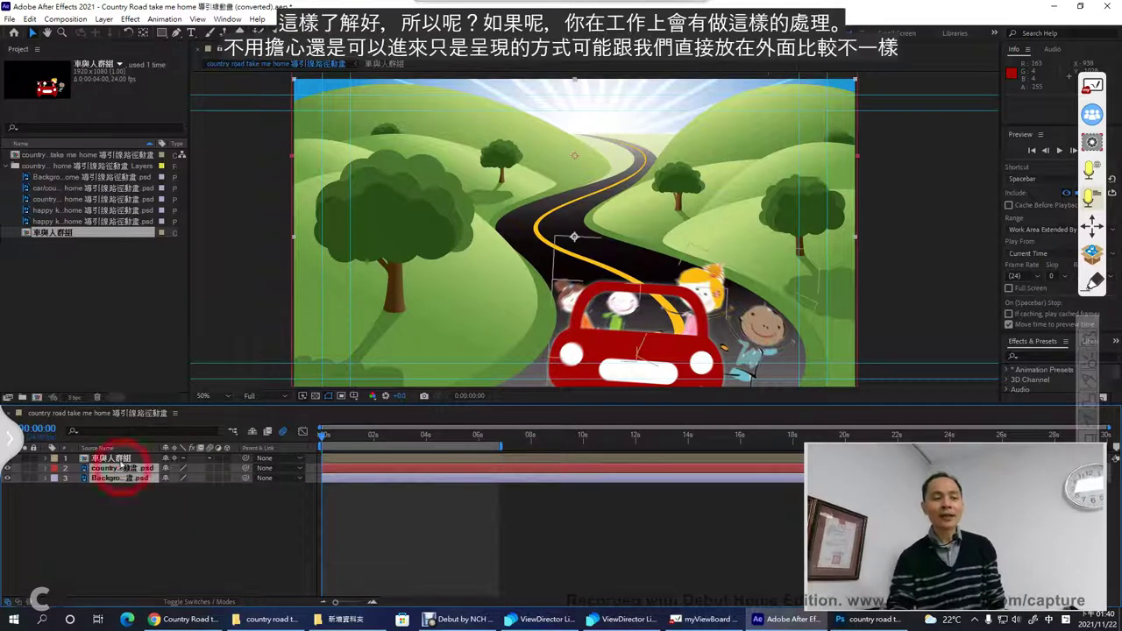
click(120, 460)
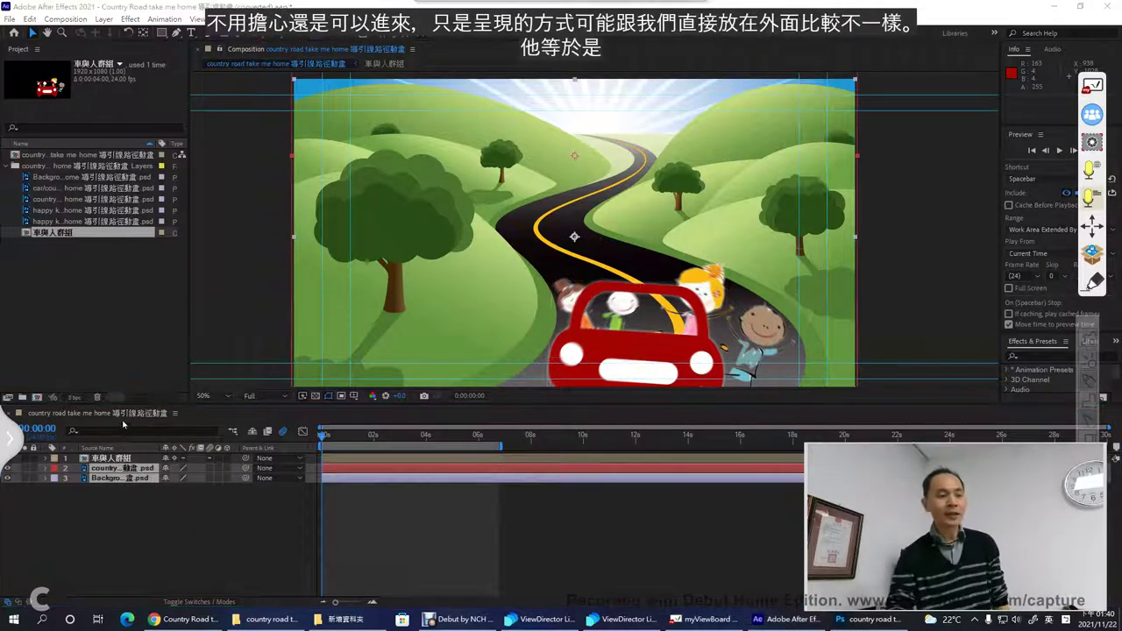
drag(175, 418, 138, 453)
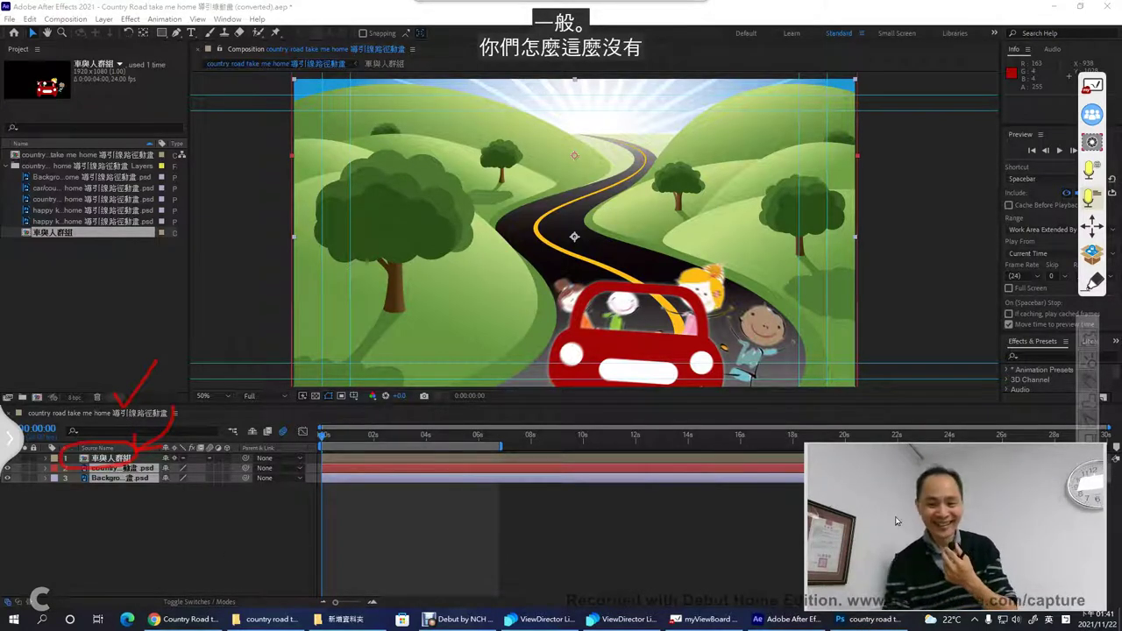
click(891, 579)
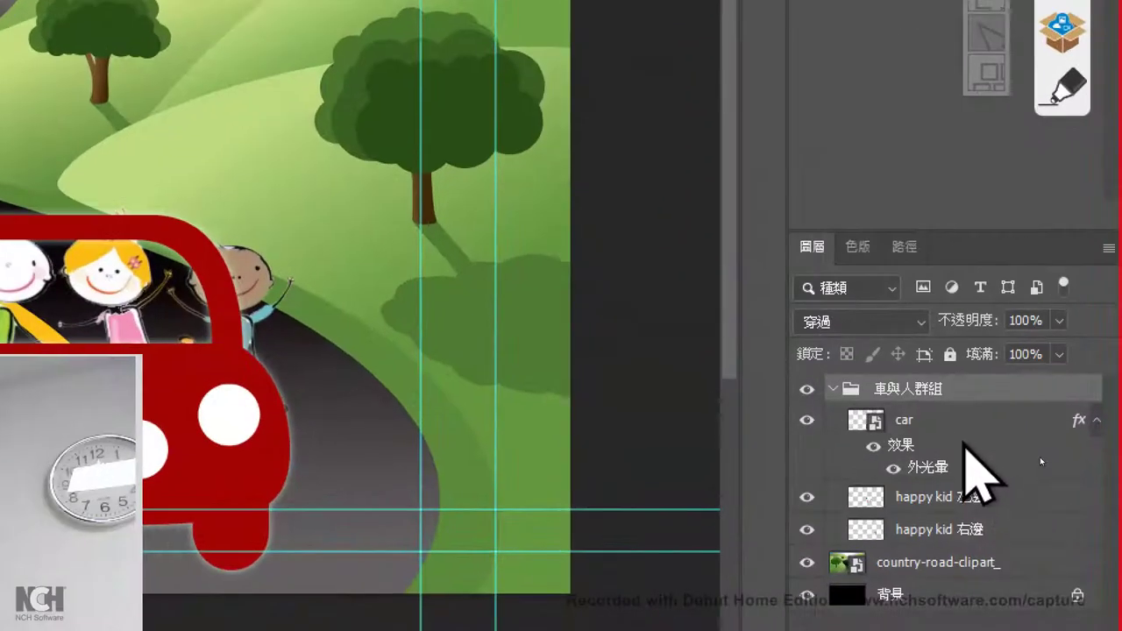
- Click through the car, happy kid, clipart and 背景 layers, then open the flyout menu for happy kid 右邊
click(901, 426)
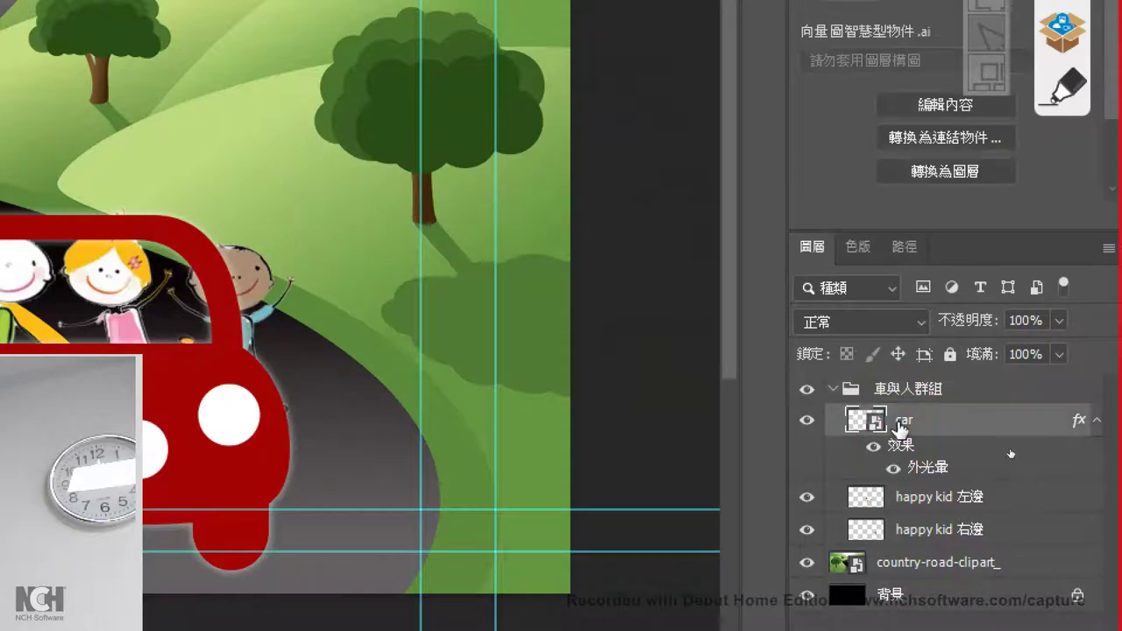
click(894, 498)
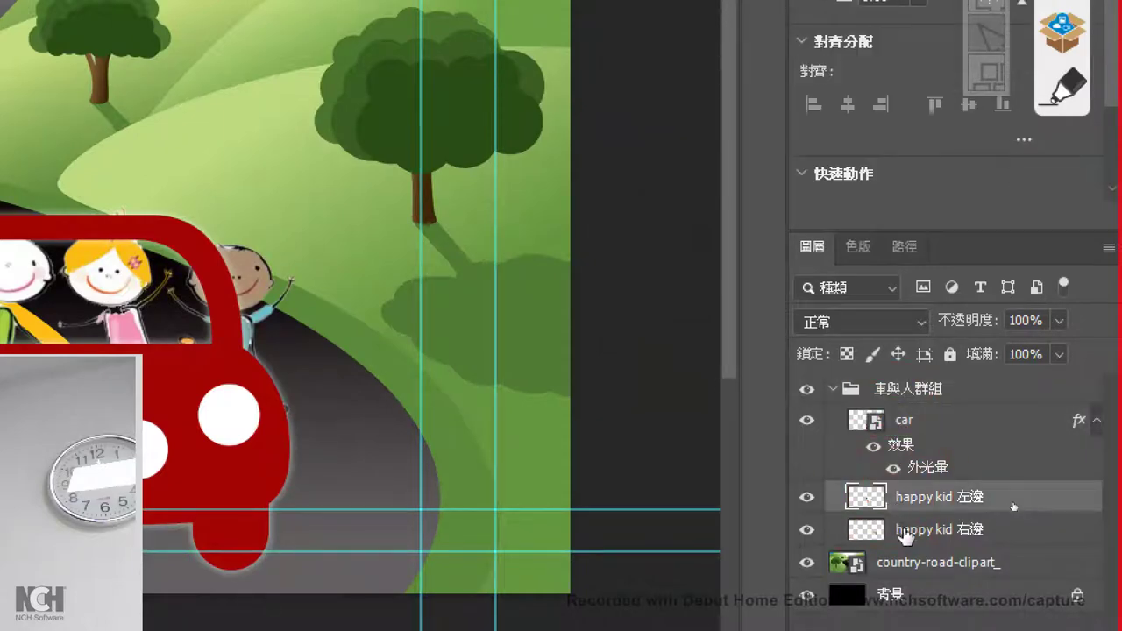
click(905, 532)
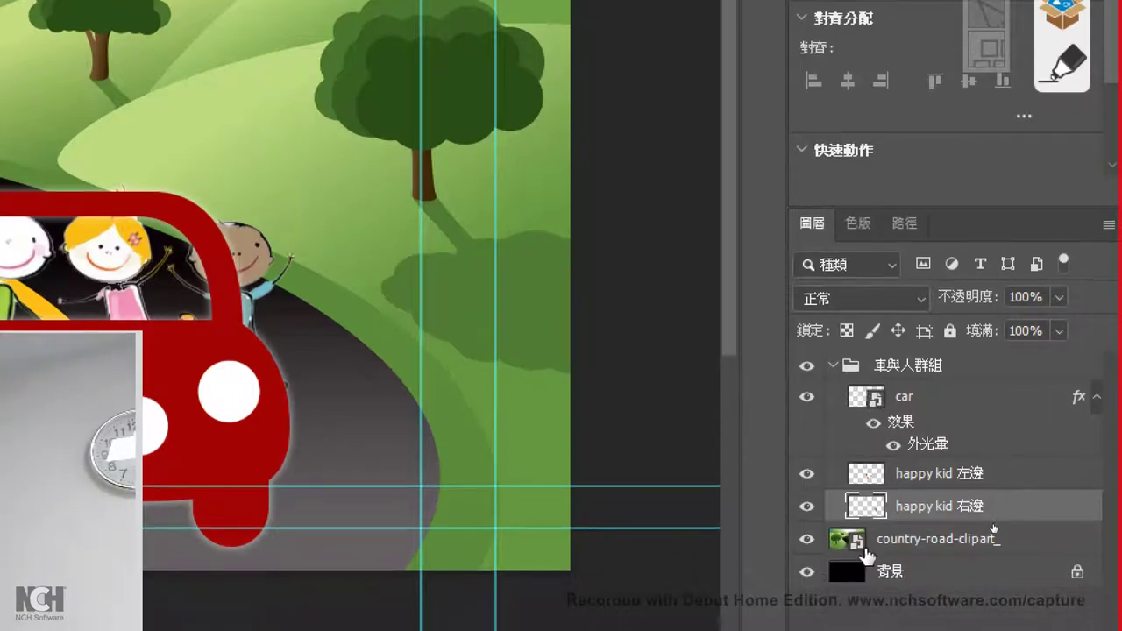
click(856, 541)
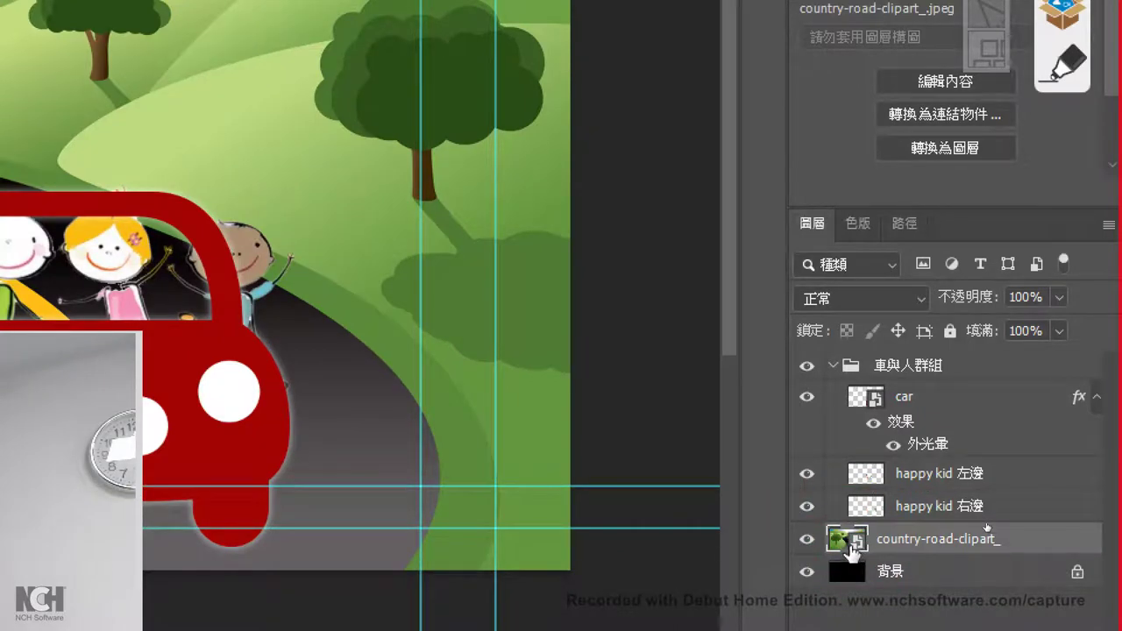
click(852, 551)
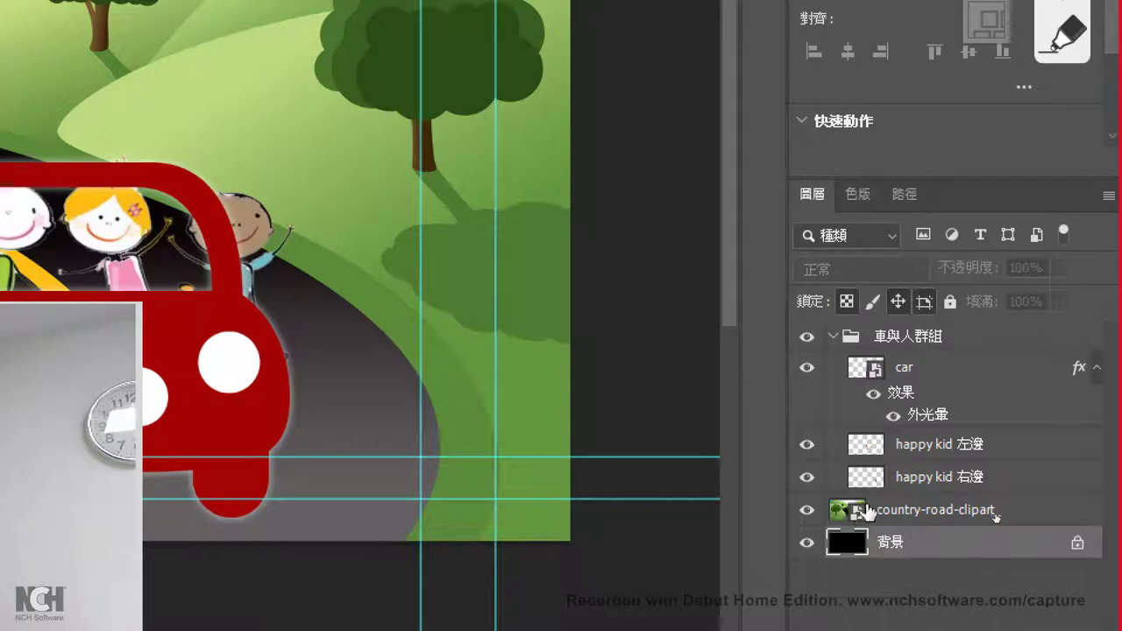
click(868, 481)
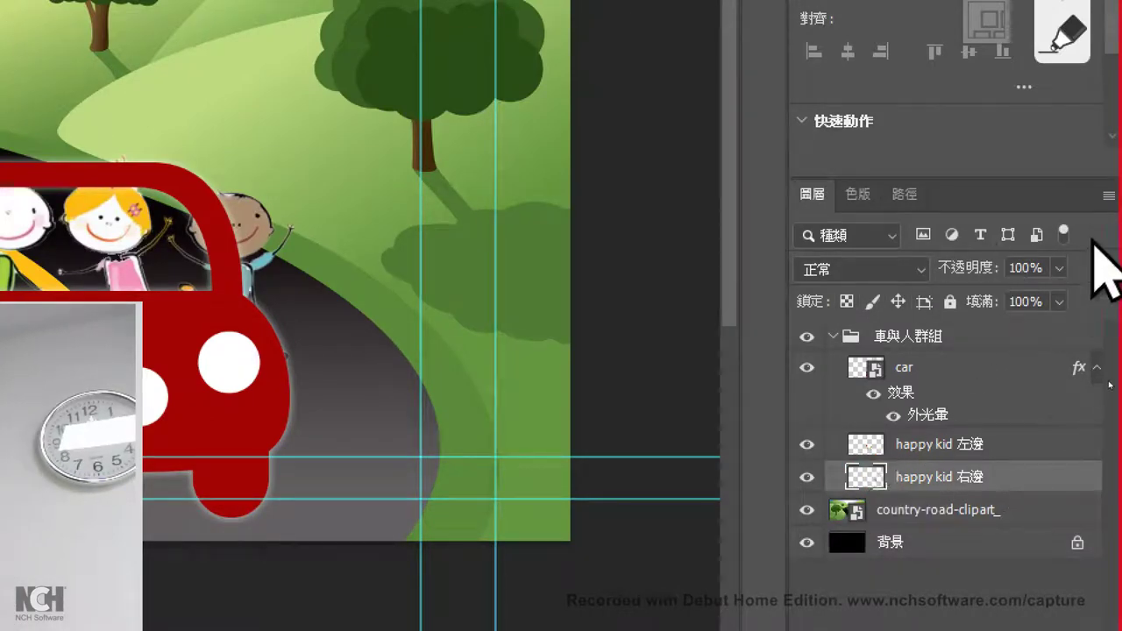
click(1108, 195)
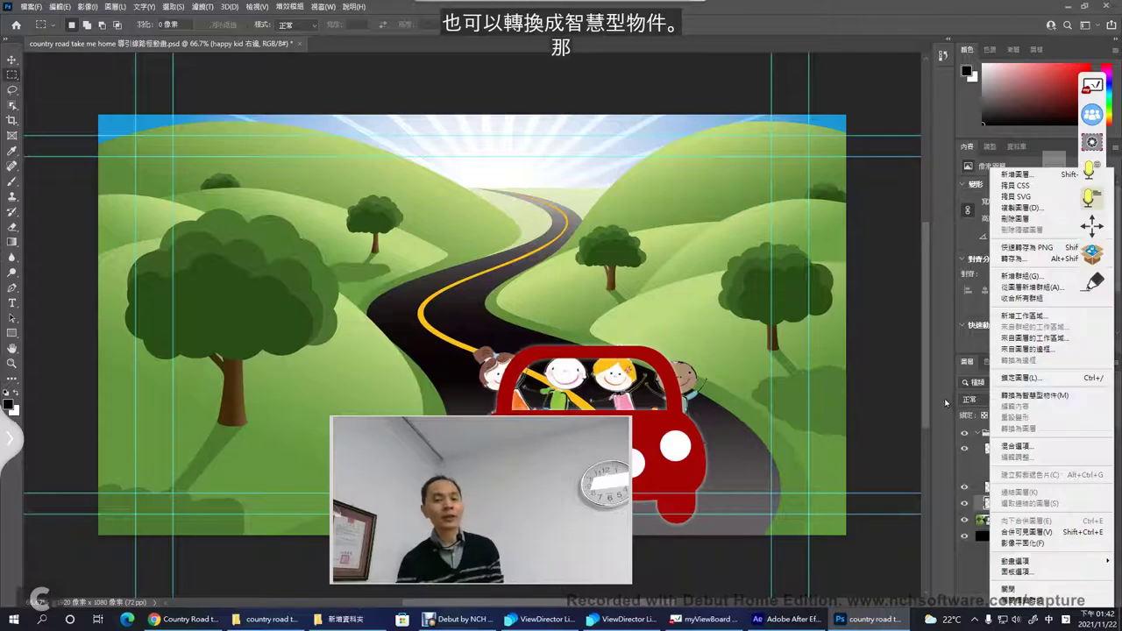
- Close the layer flyout and compare the car smart object with the happy kid 左邊 layer
click(943, 406)
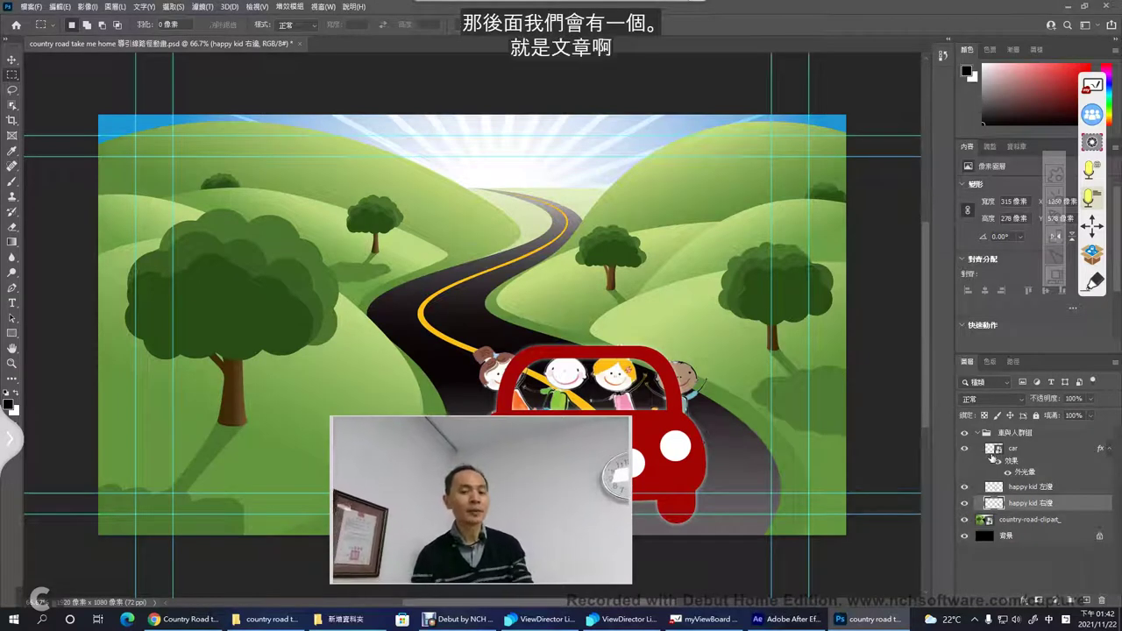
click(997, 452)
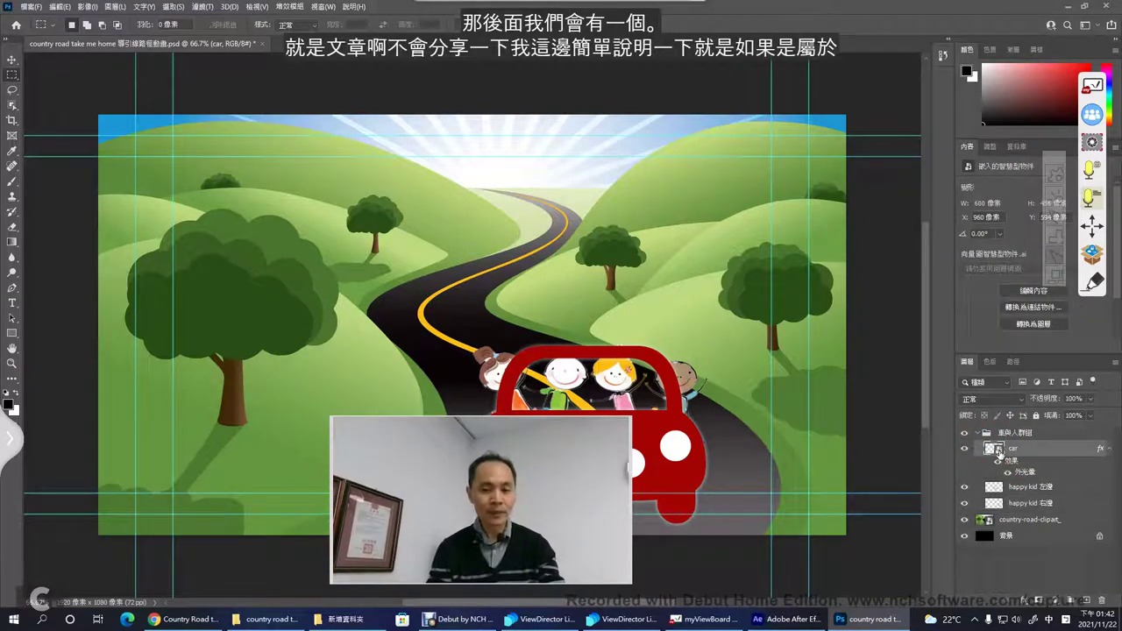
click(1028, 488)
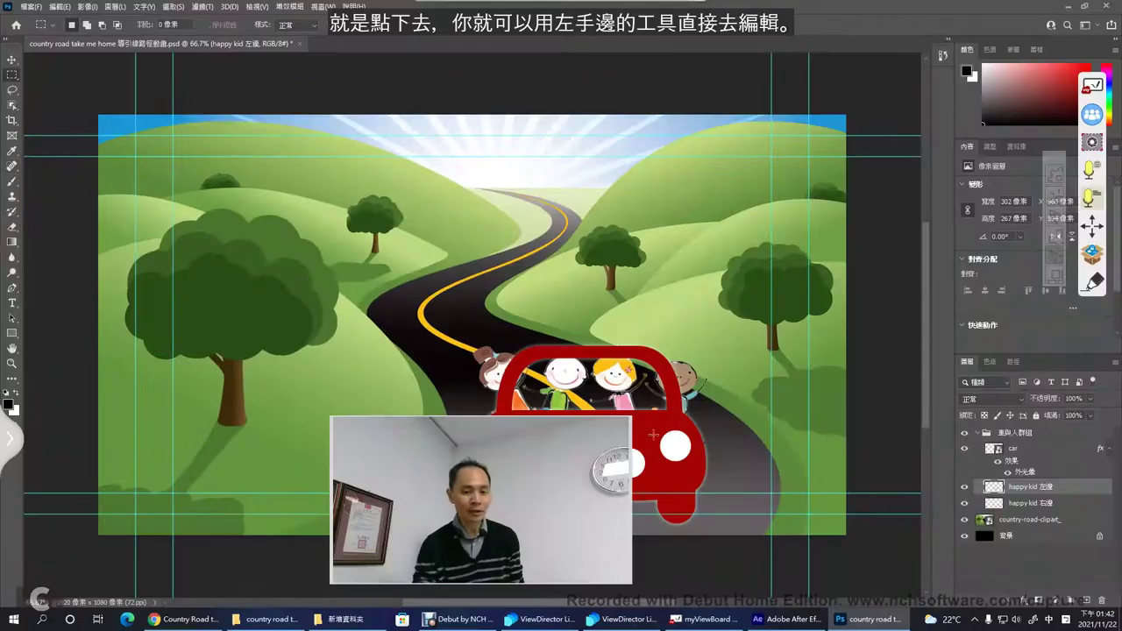
drag(515, 492, 414, 493)
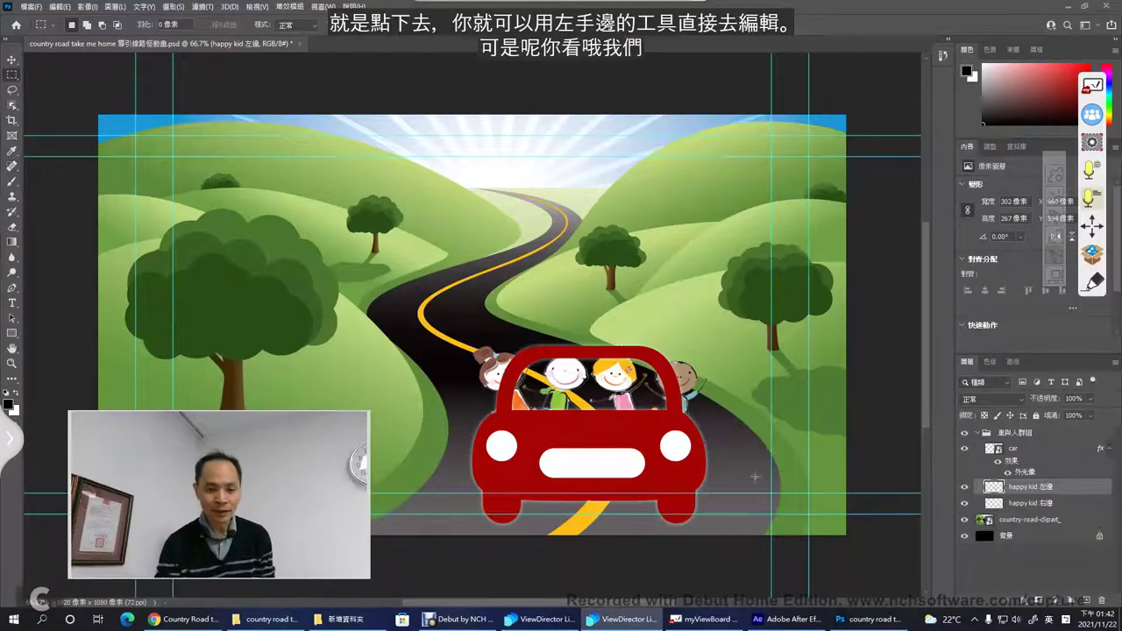
click(968, 488)
- Toggle happy kid 左邊's visibility off and on, pick the Brush tool, and reselect the car layer
click(965, 488)
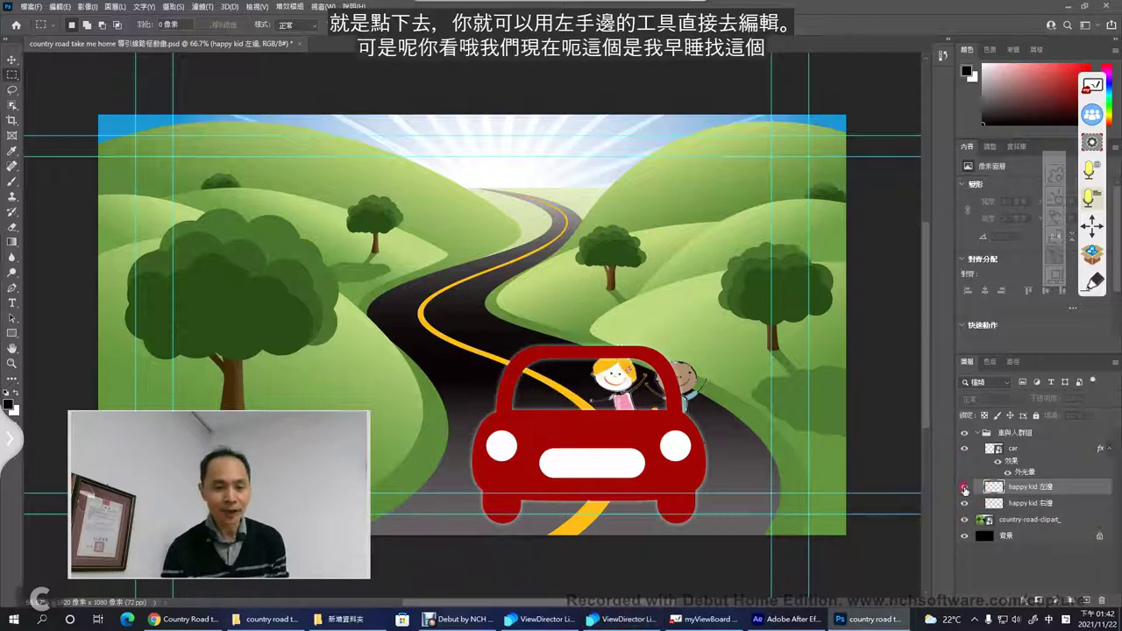
click(966, 488)
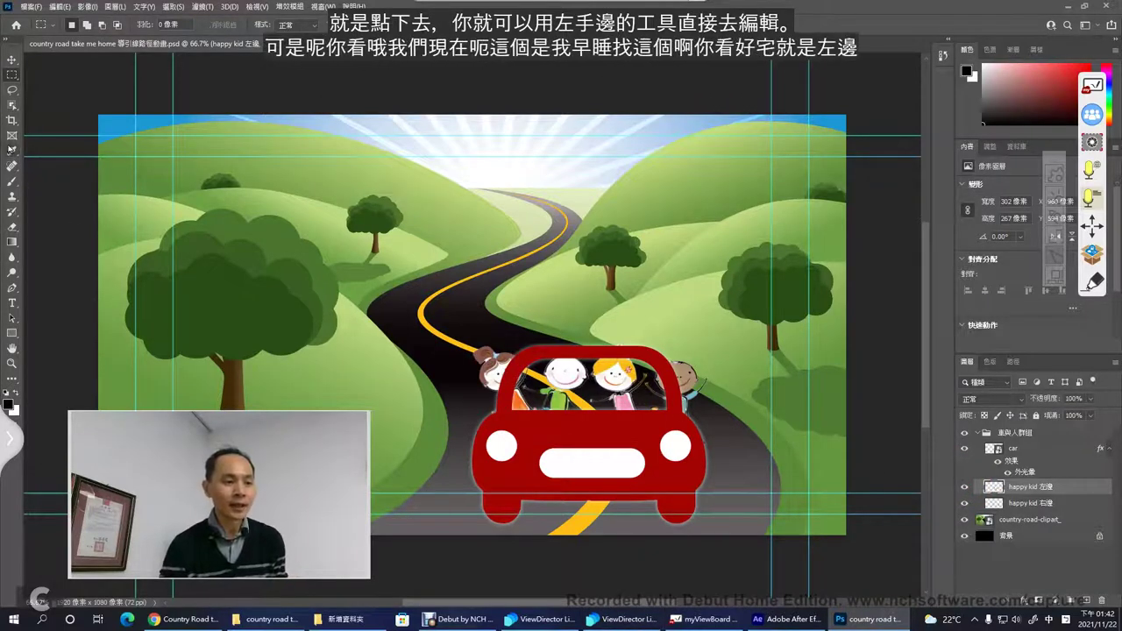
click(13, 180)
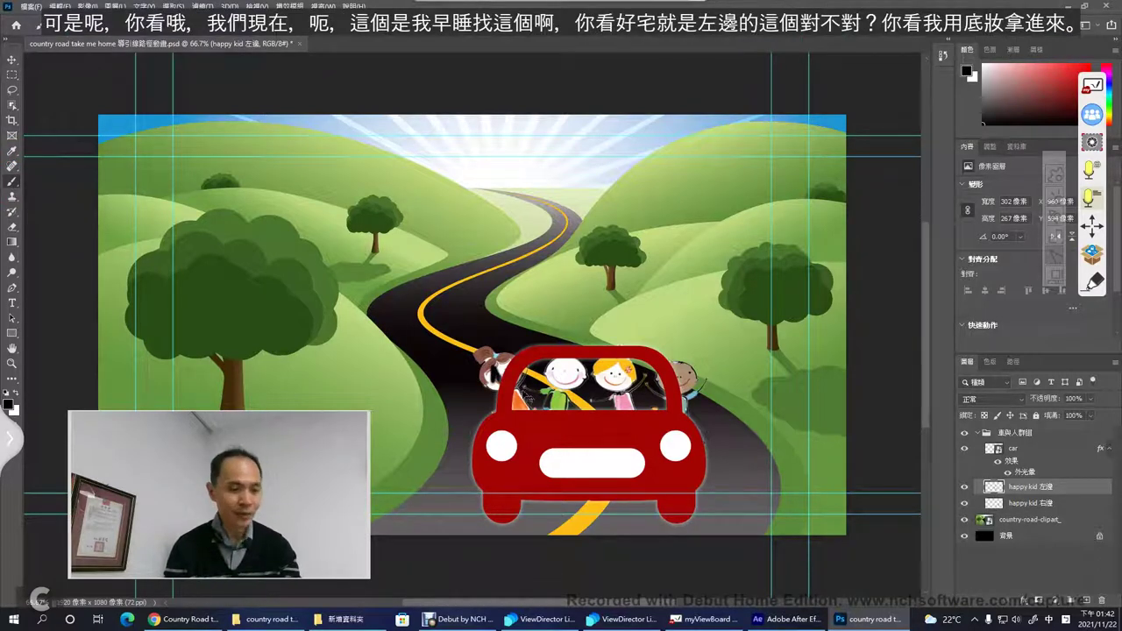
click(1013, 451)
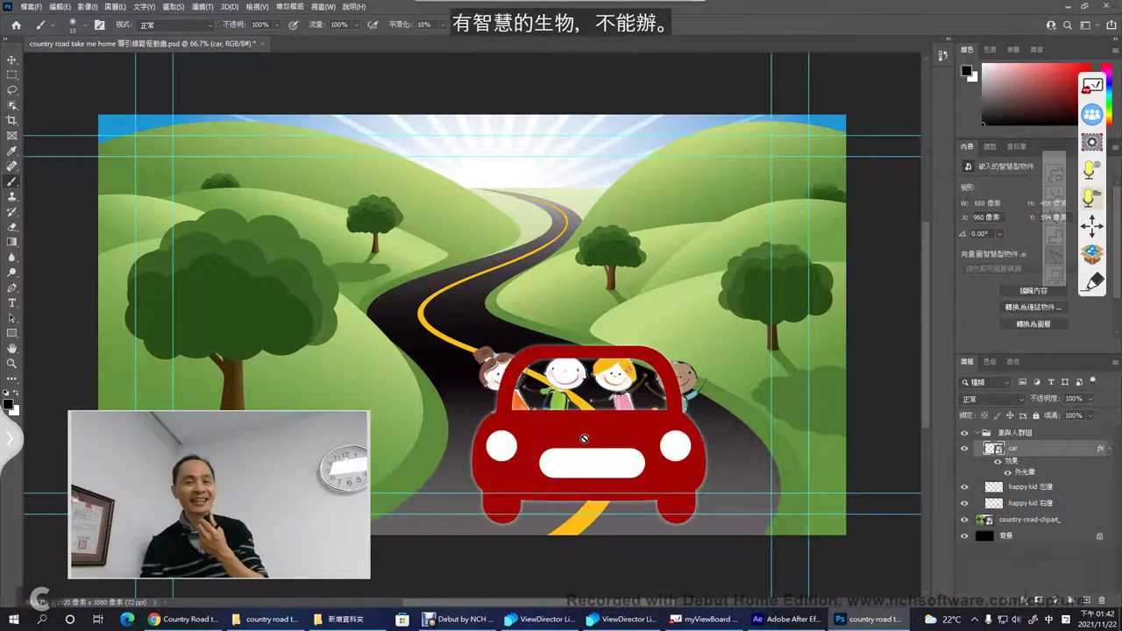
- Open the car smart object, then convert happy kid 左邊 via 轉換為智慧型物件 and preview its .psb contents
double_click(994, 449)
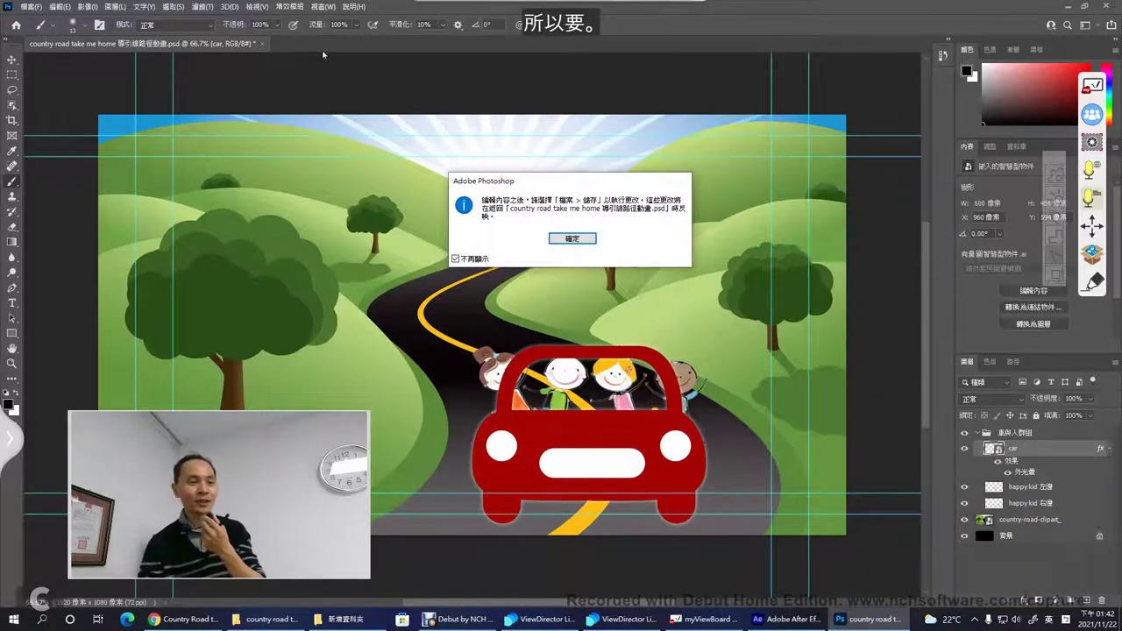
click(570, 238)
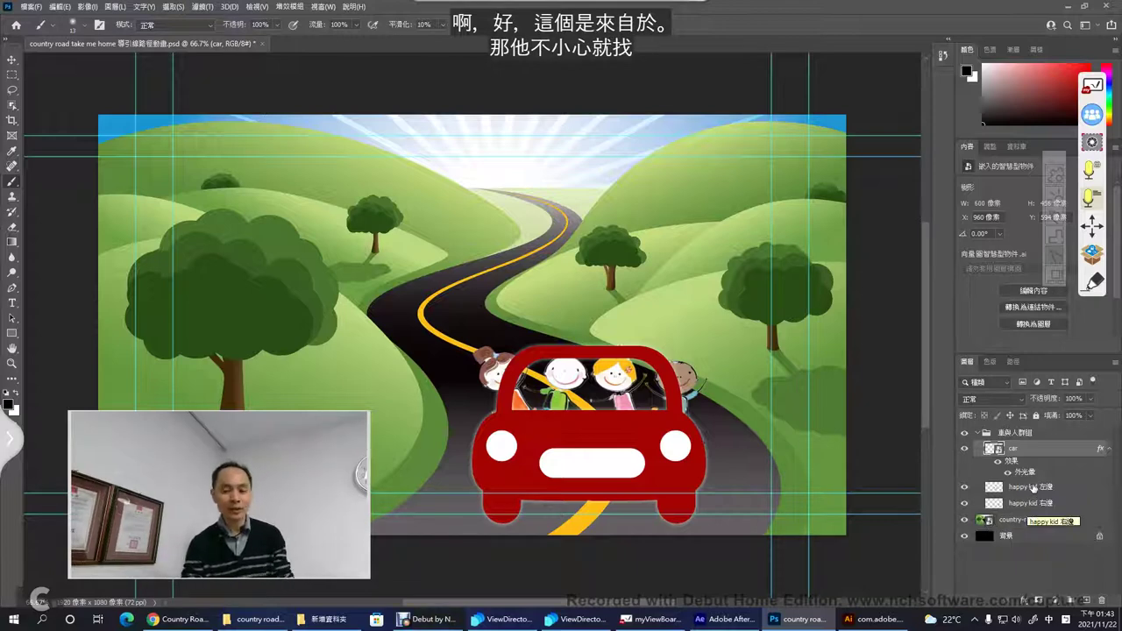
click(1031, 491)
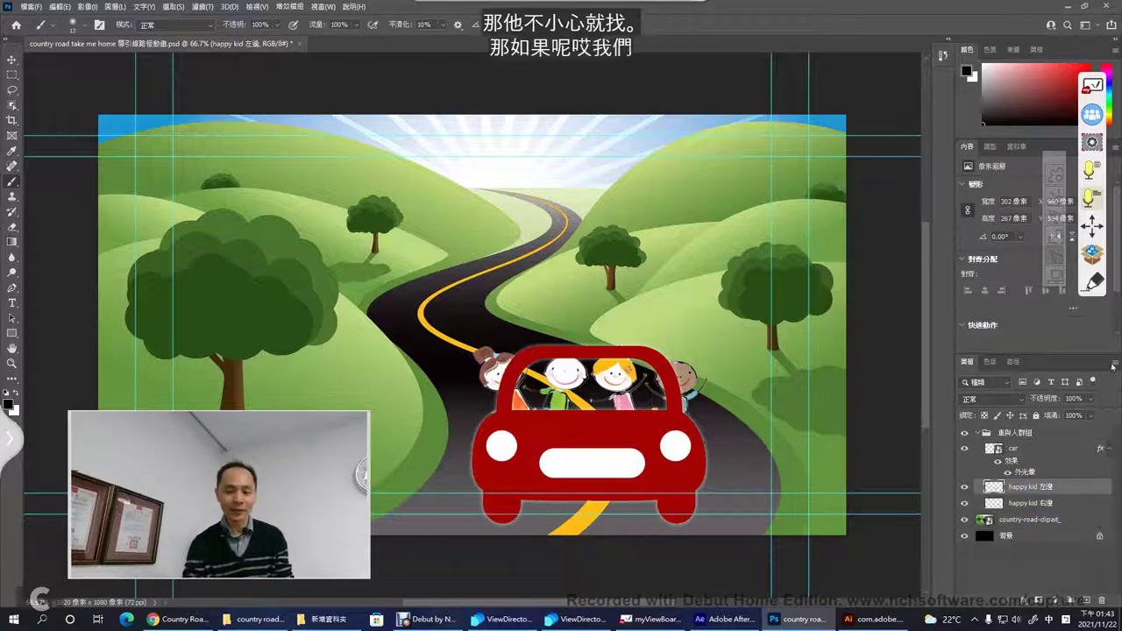
click(1115, 362)
click(1088, 396)
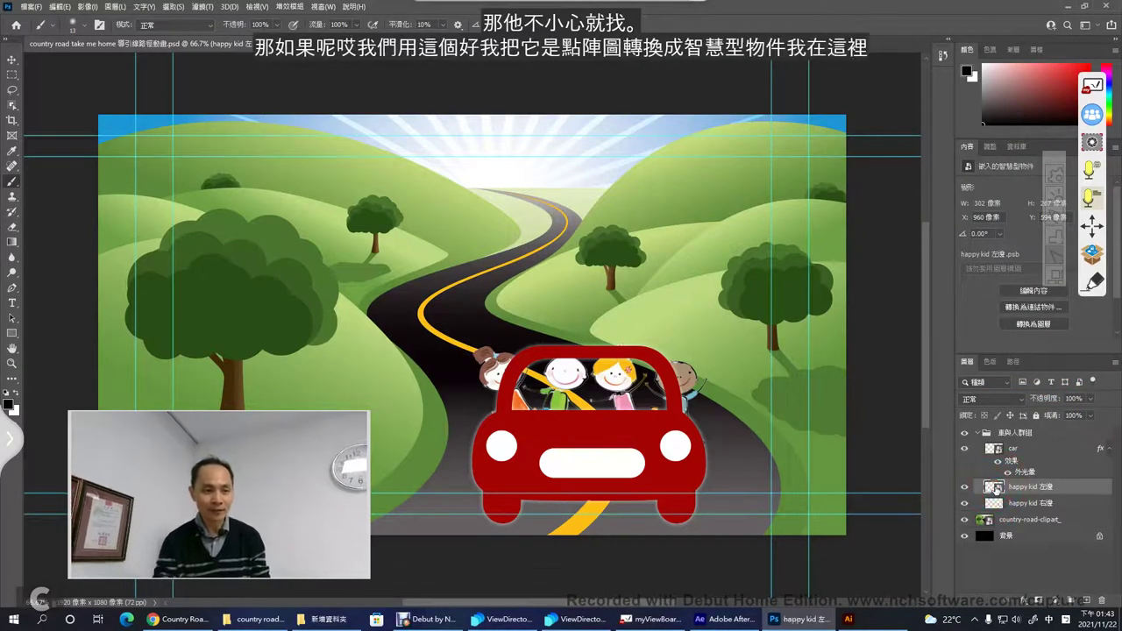
double_click(996, 487)
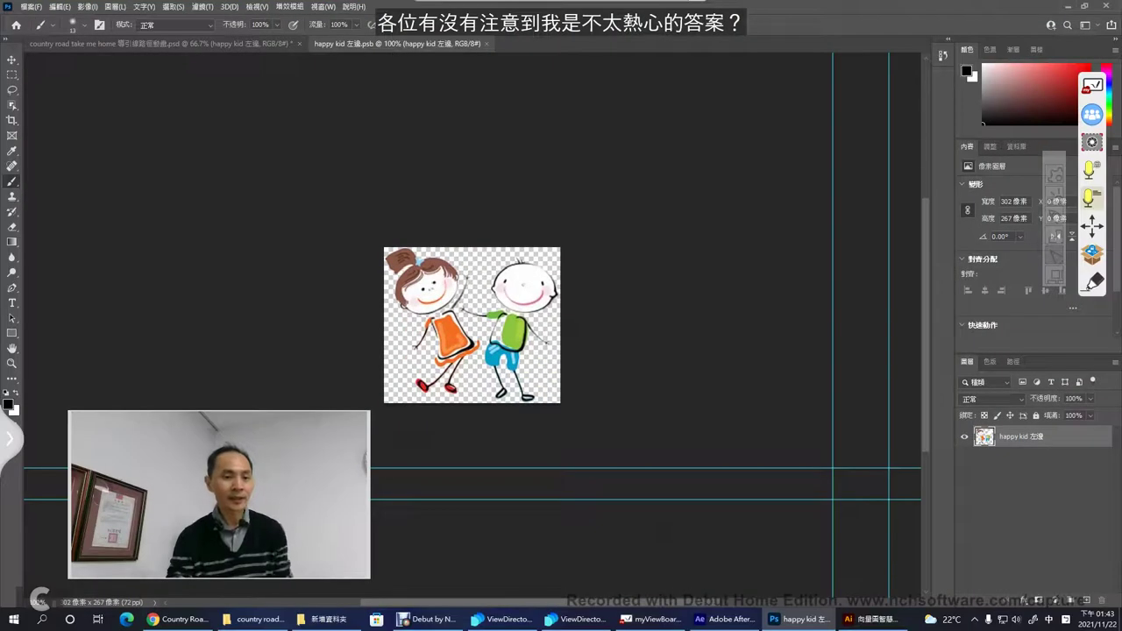
click(487, 44)
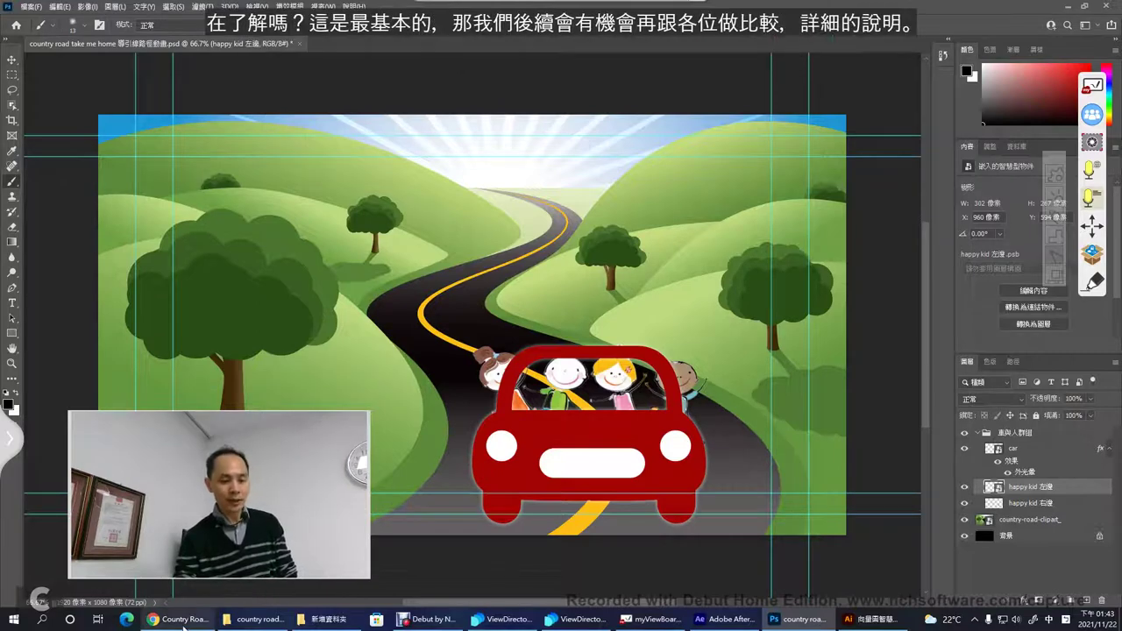
- Return to the Country Road take me home notes in Google Docs and scroll to the After Effect screenshot
click(185, 626)
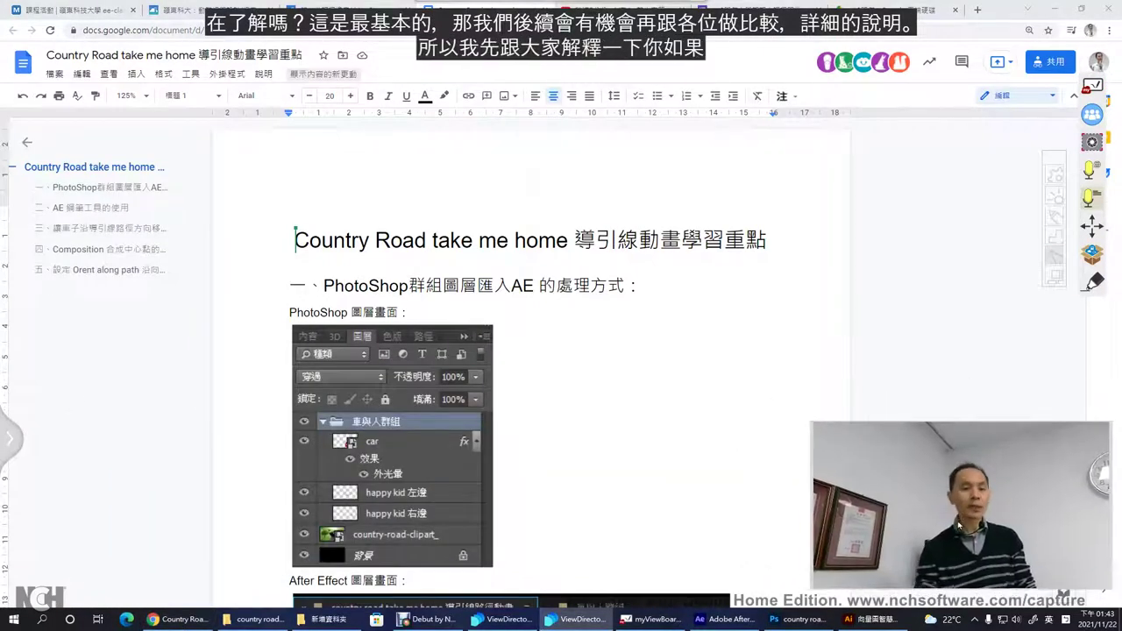
click(428, 284)
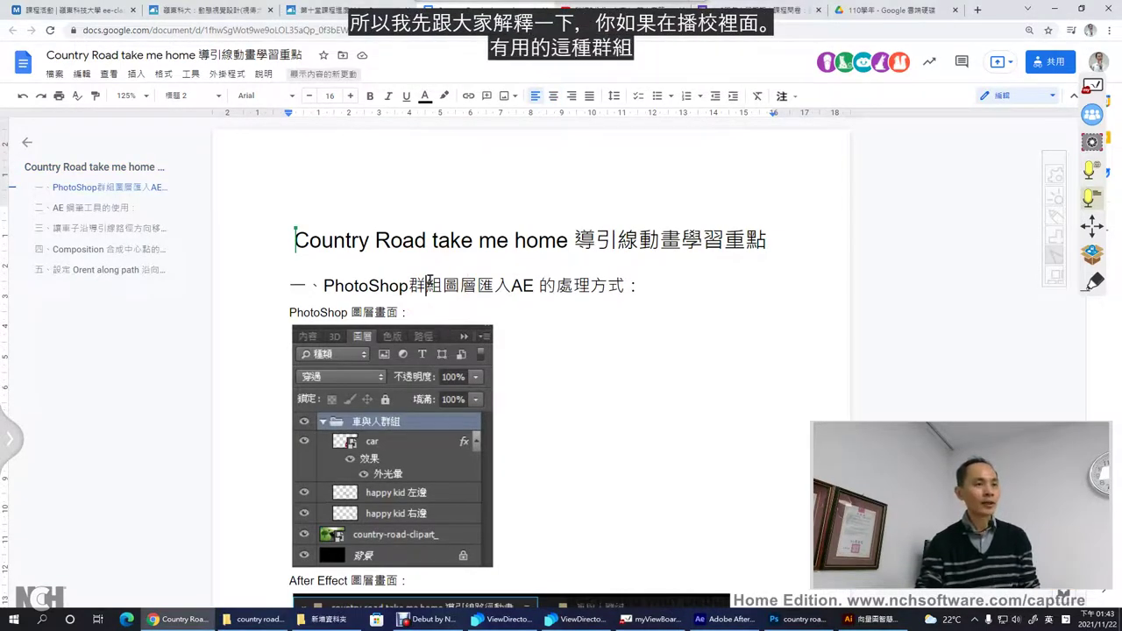
scroll(430, 280, down, 1)
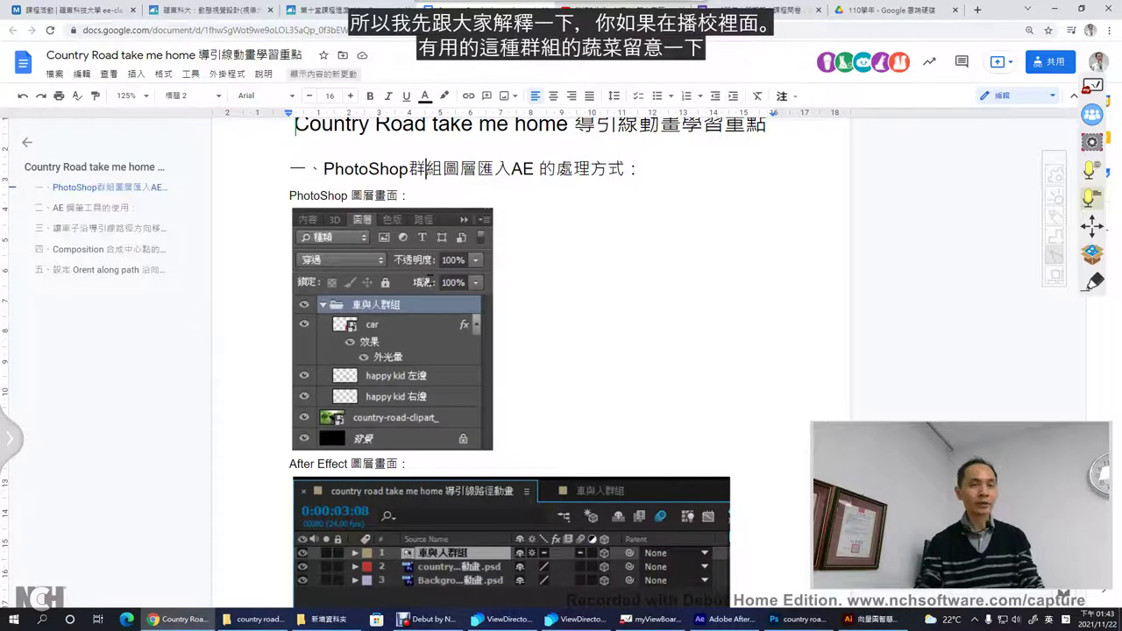